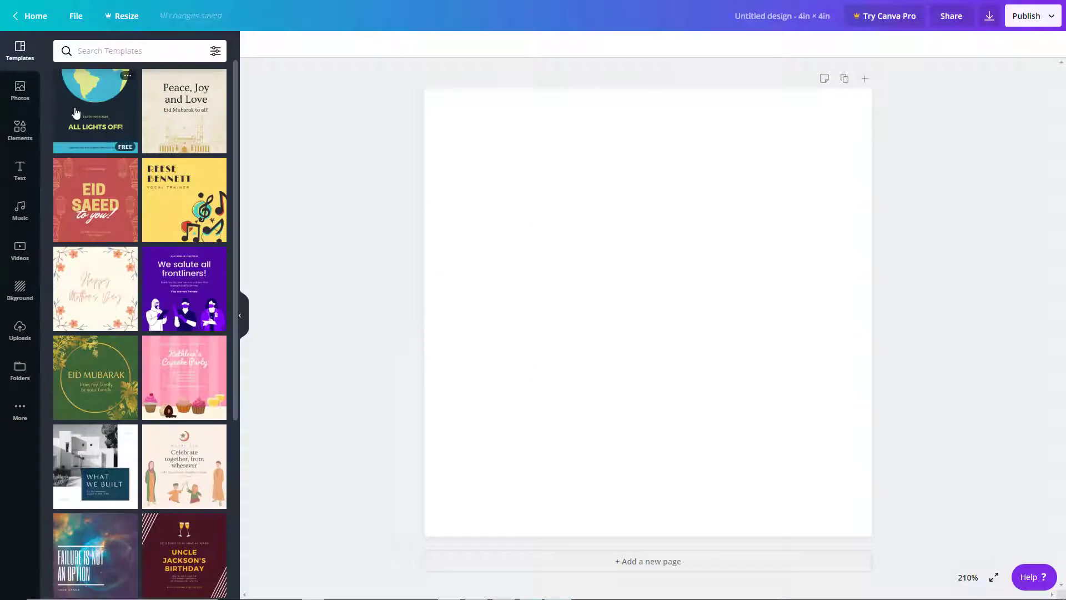
Show the Apps and Integrations panel from the More item in the sidebar.
click(20, 415)
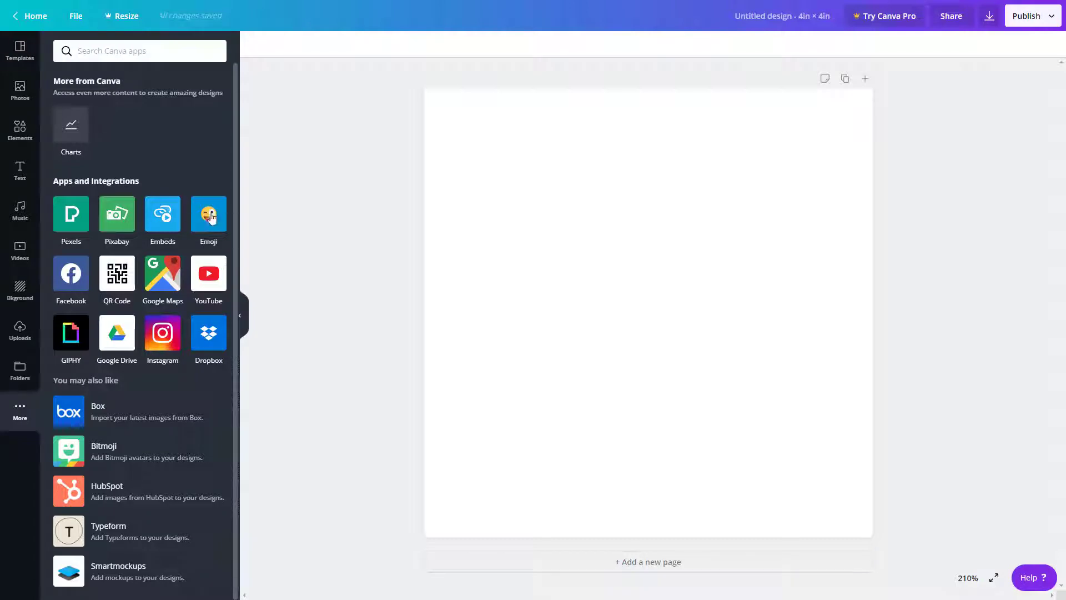
Add the heart-eyes emoji from the Emoji app and move it to the upper left.
click(210, 214)
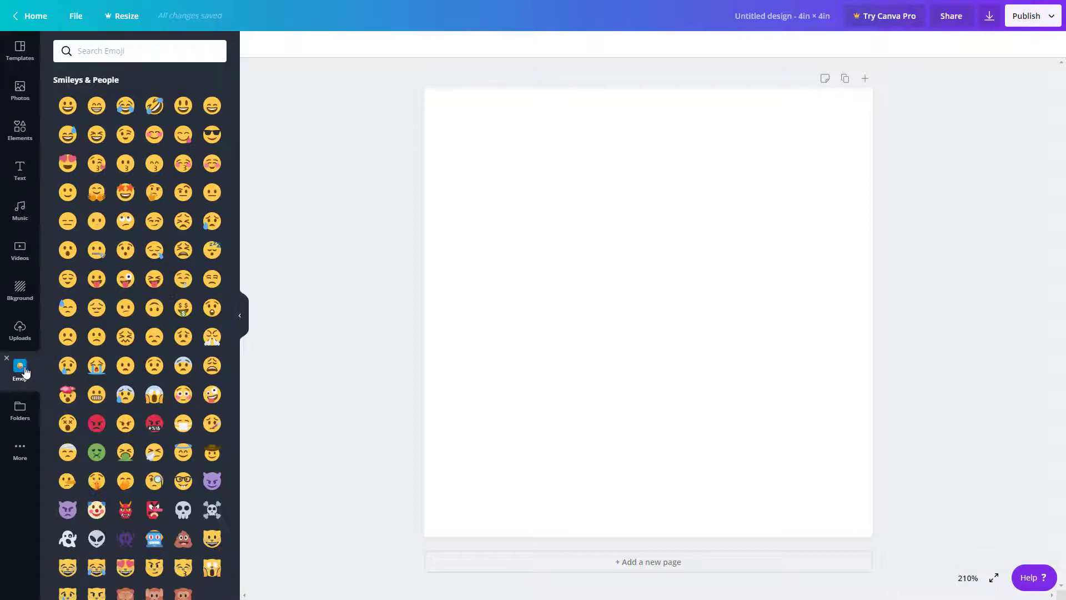
scroll(111, 221, down, 5)
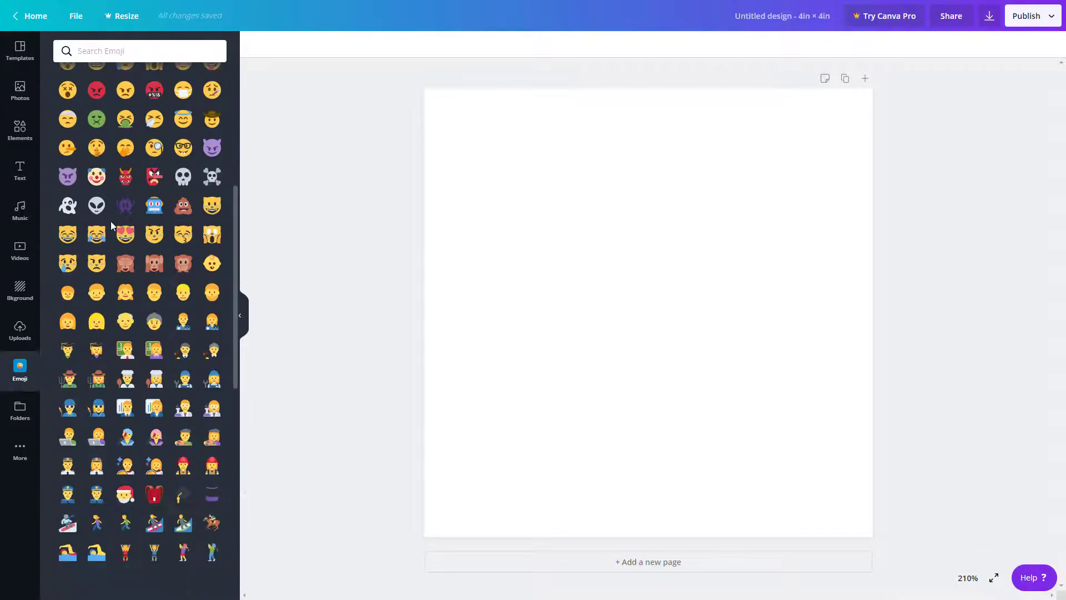
scroll(110, 221, down, 1)
scroll(112, 220, up, 6)
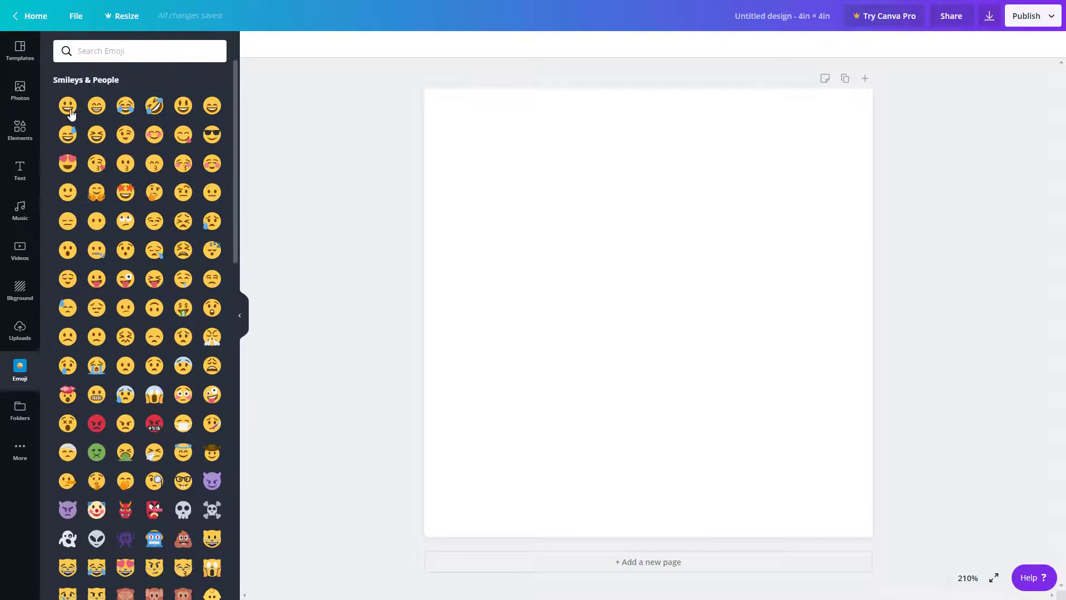
click(68, 163)
drag(654, 284, 550, 185)
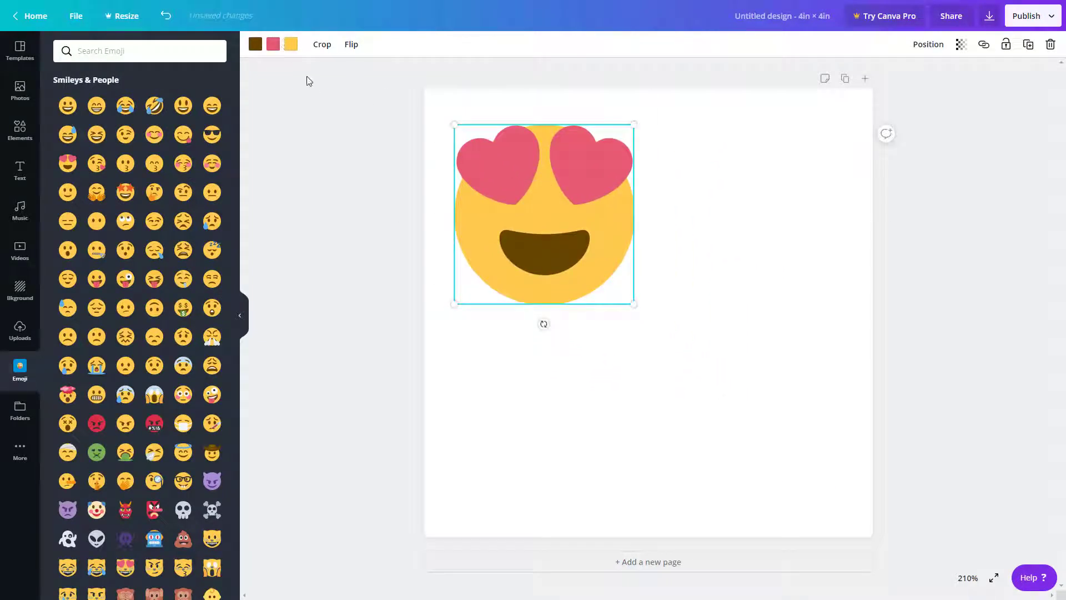
Recolour the heart-eyes emoji's yellow face to orange.
click(291, 43)
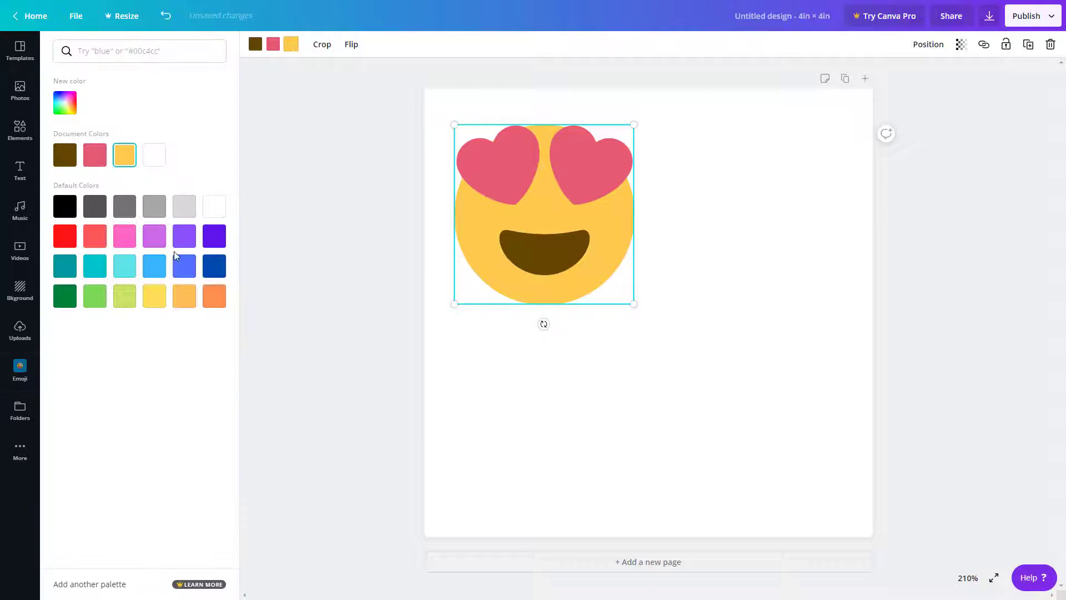
click(184, 240)
click(215, 299)
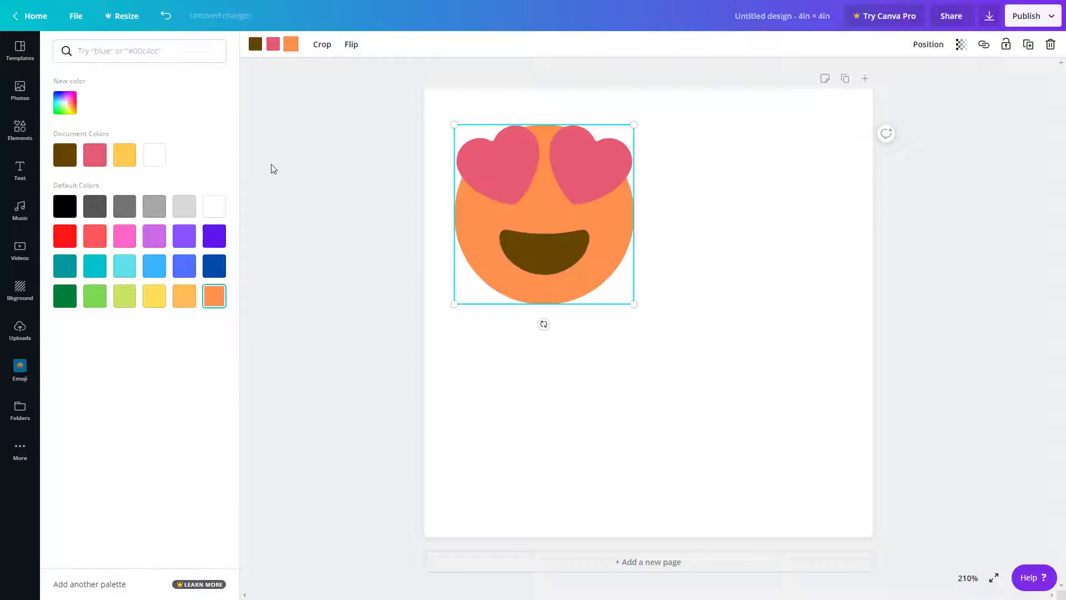
click(20, 368)
scroll(150, 291, down, 5)
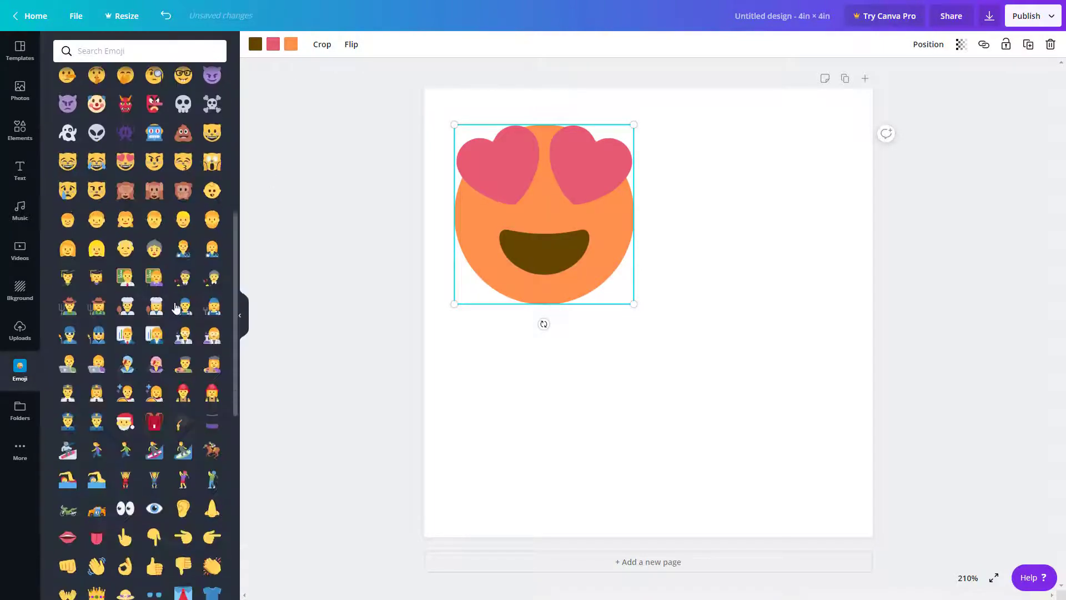
scroll(179, 254, down, 5)
Add and shrink a scientist emoji, then delete both the scientist and heart-eyes emojis.
mouse_move(178, 255)
mouse_down()
mouse_move(730, 241)
mouse_move(664, 244)
mouse_up()
drag(490, 139, 613, 259)
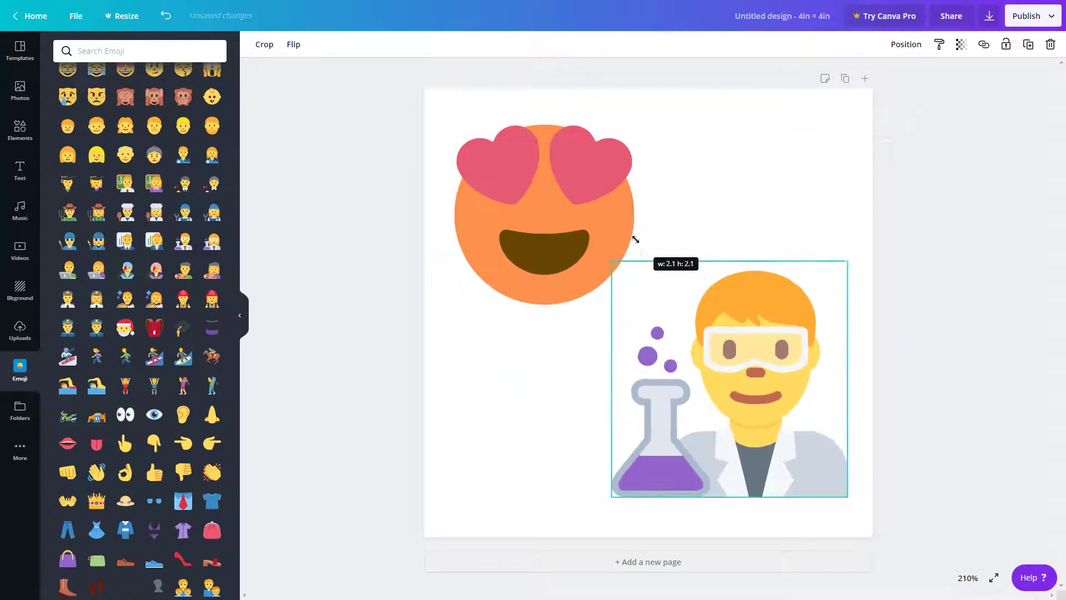
click(20, 450)
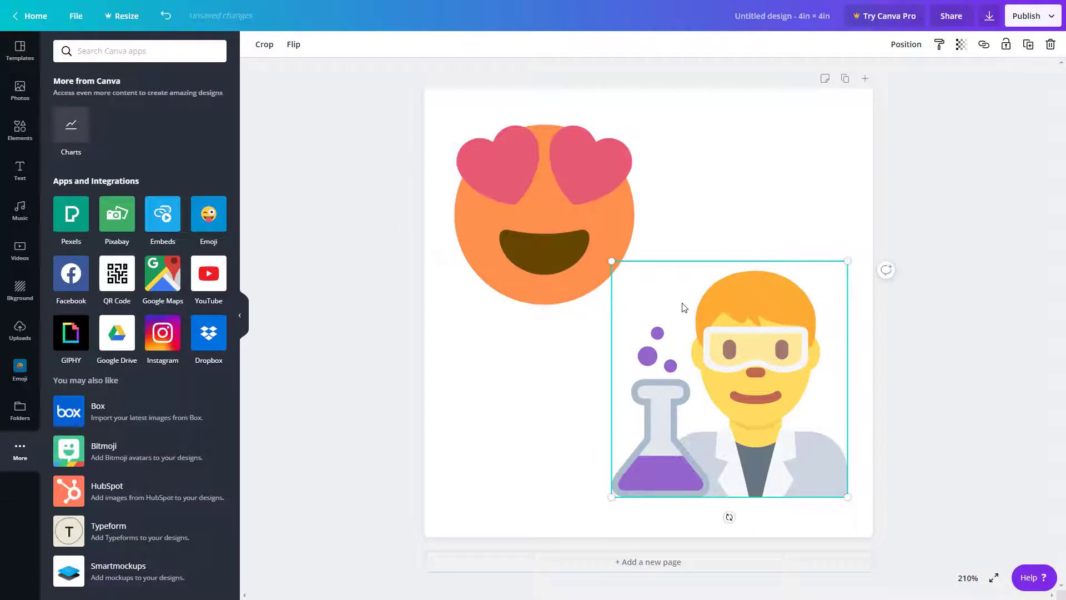
key(Delete)
click(462, 189)
key(Delete)
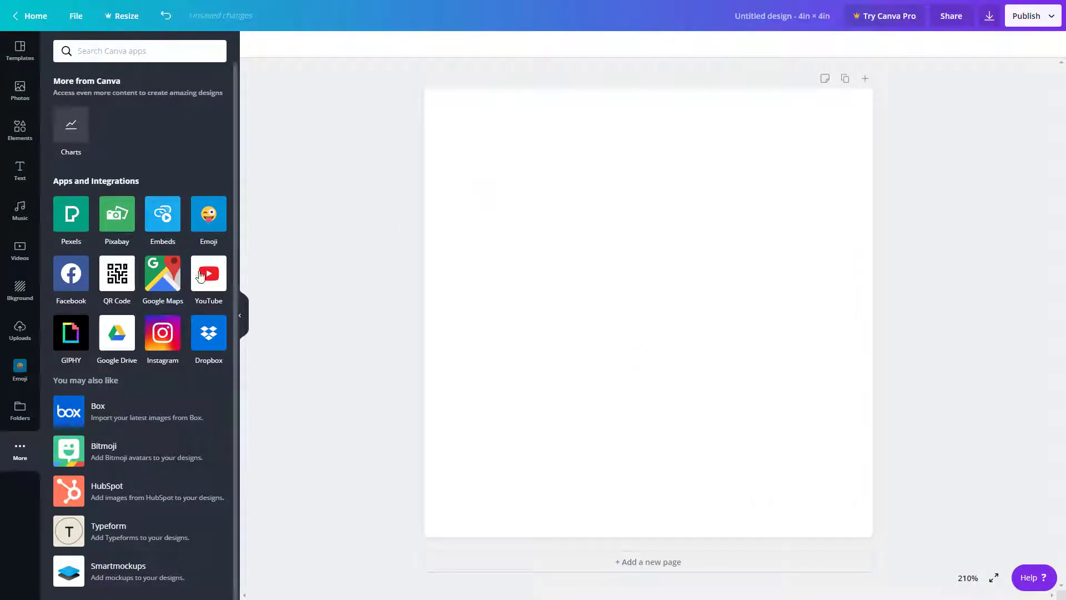
Search the YouTube app for 'tutortube' and embed the Basic Photography video on the page.
click(201, 277)
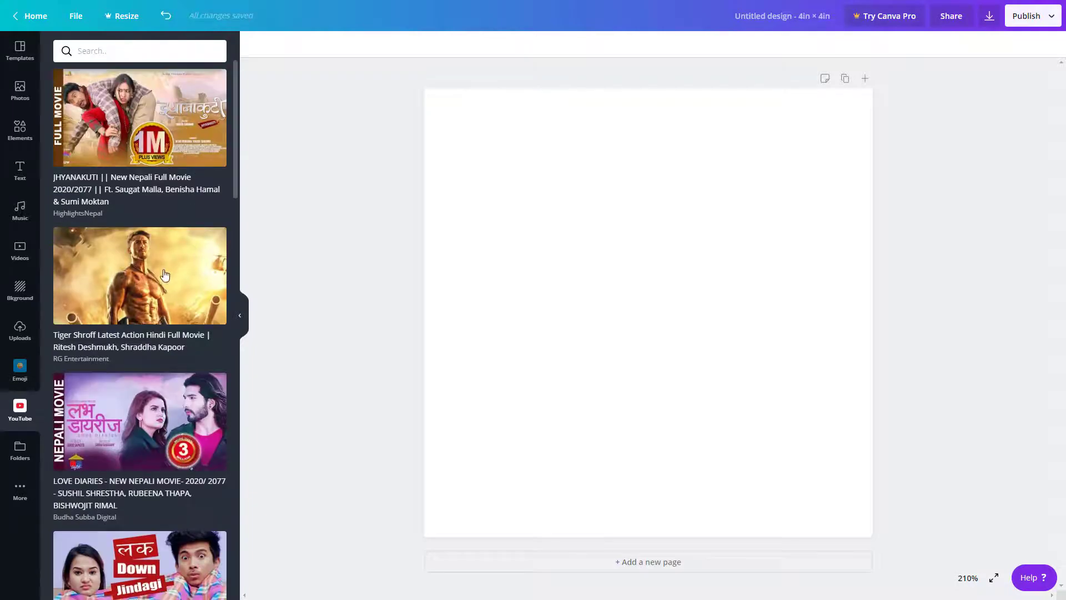
scroll(164, 275, down, 4)
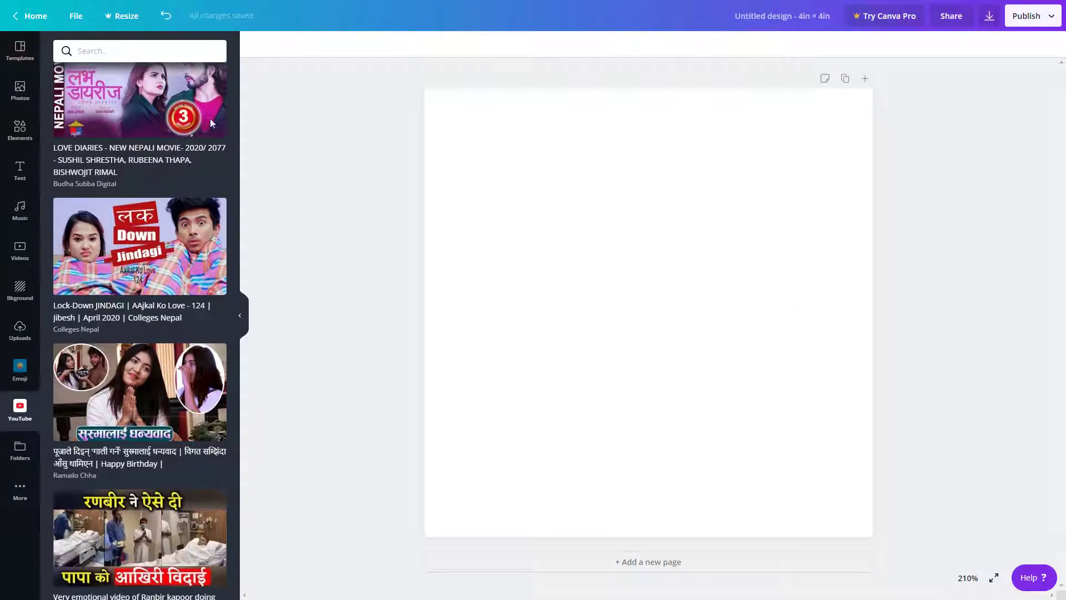
text(tutortube)
key(Return)
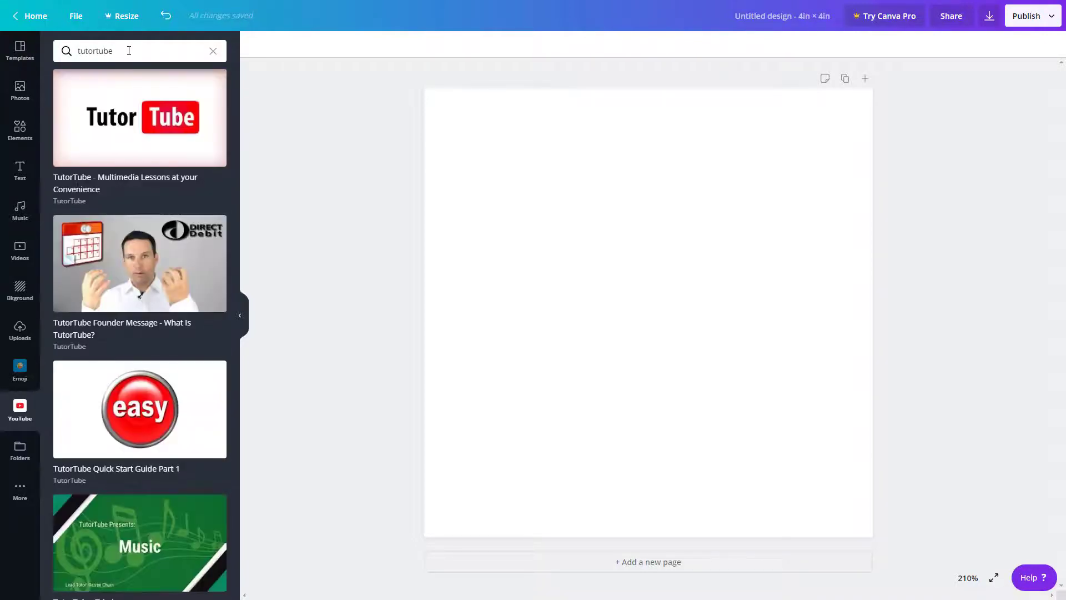
scroll(182, 271, down, 5)
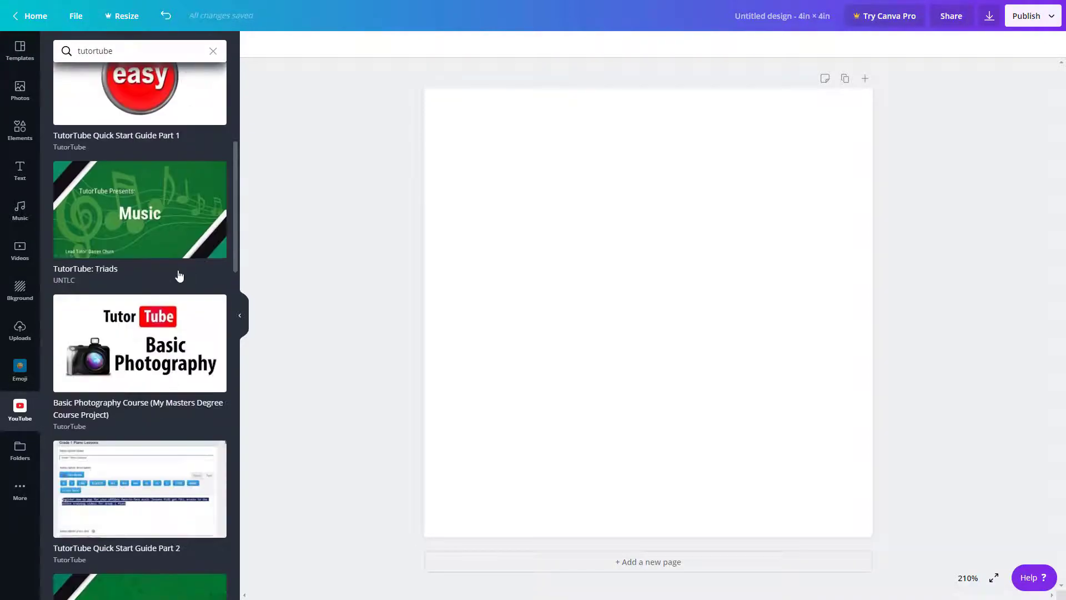
scroll(176, 273, down, 3)
drag(157, 131, 619, 220)
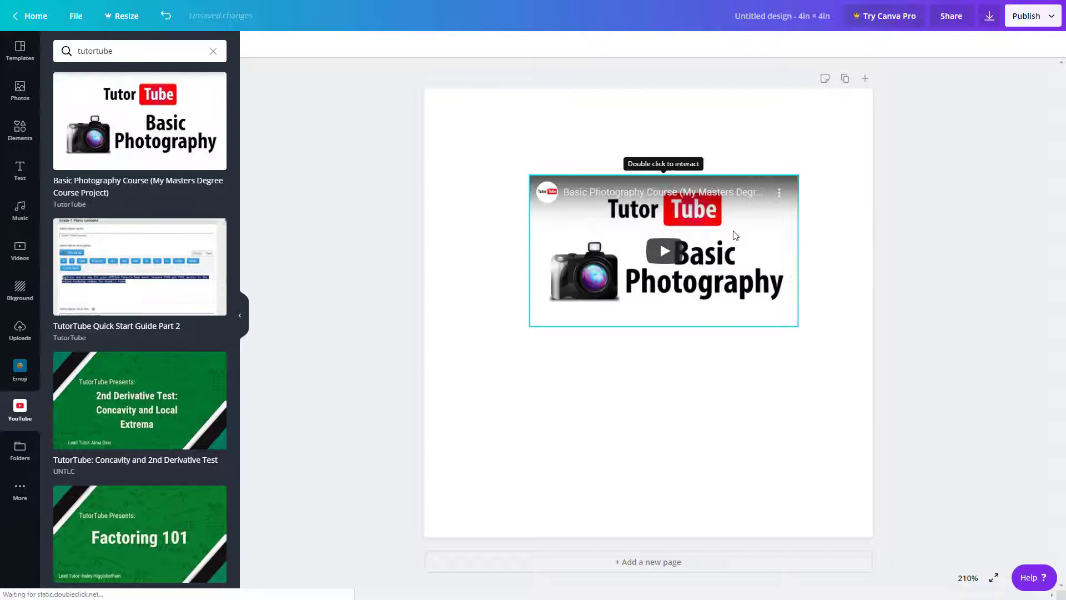
Delete the Basic Photography video from the page.
click(436, 269)
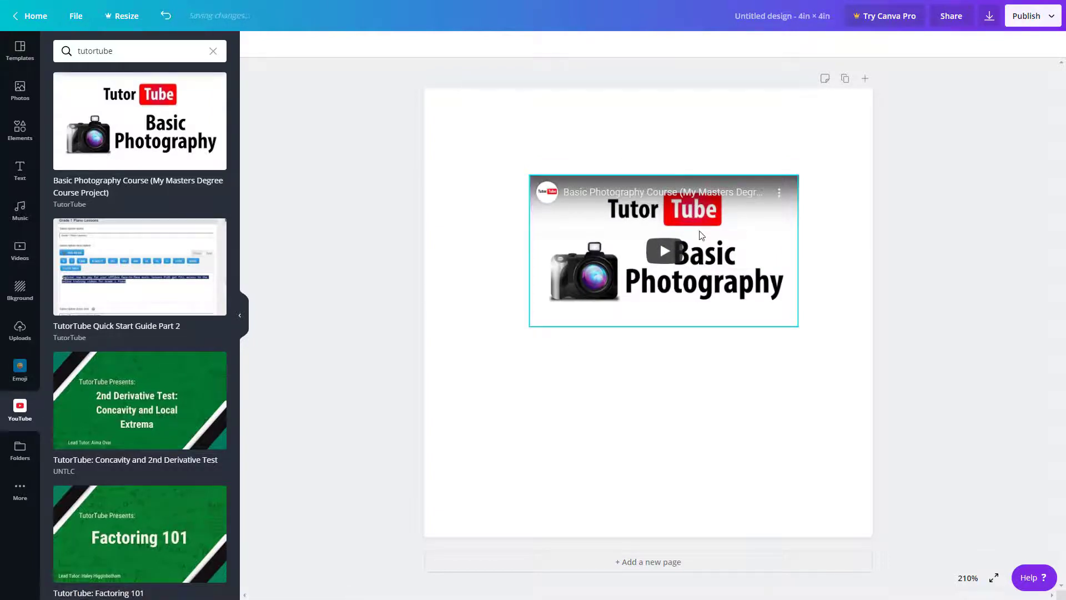
click(722, 261)
key(Delete)
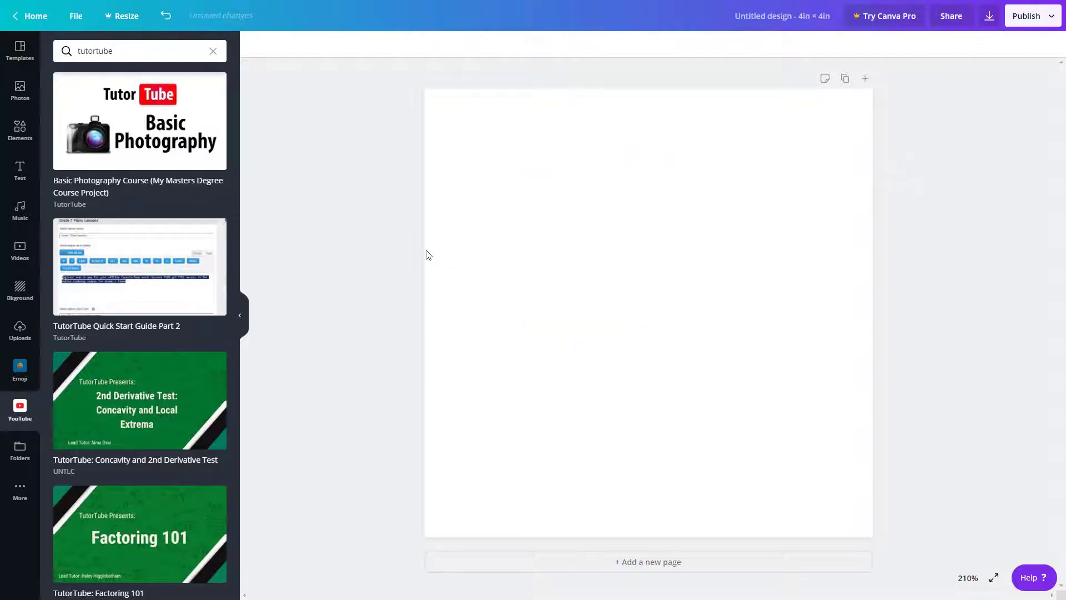
scroll(91, 278, up, 1)
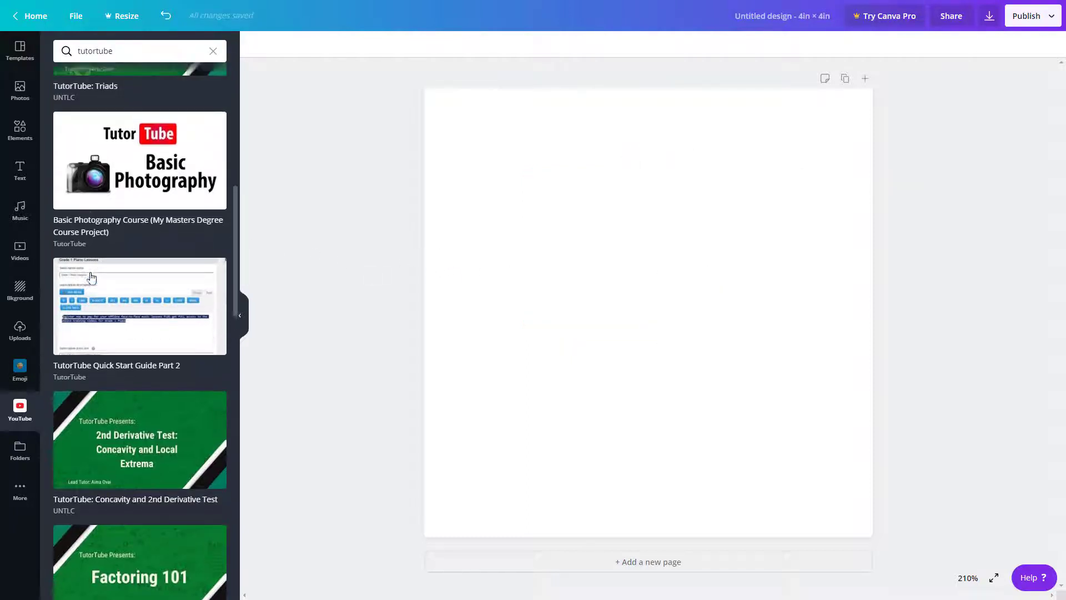
scroll(91, 278, up, 1)
click(21, 499)
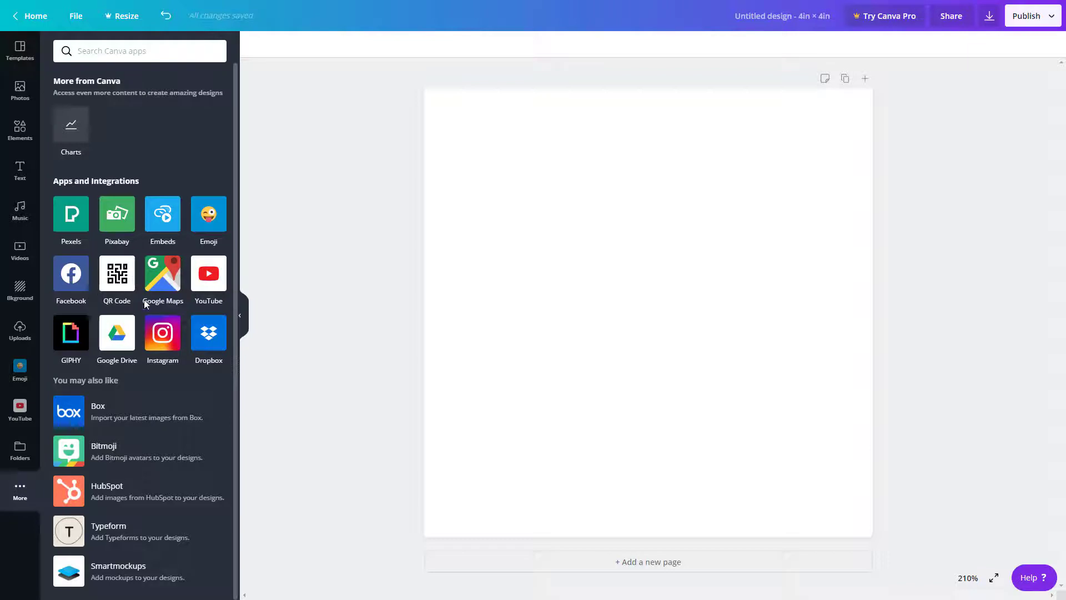
click(117, 284)
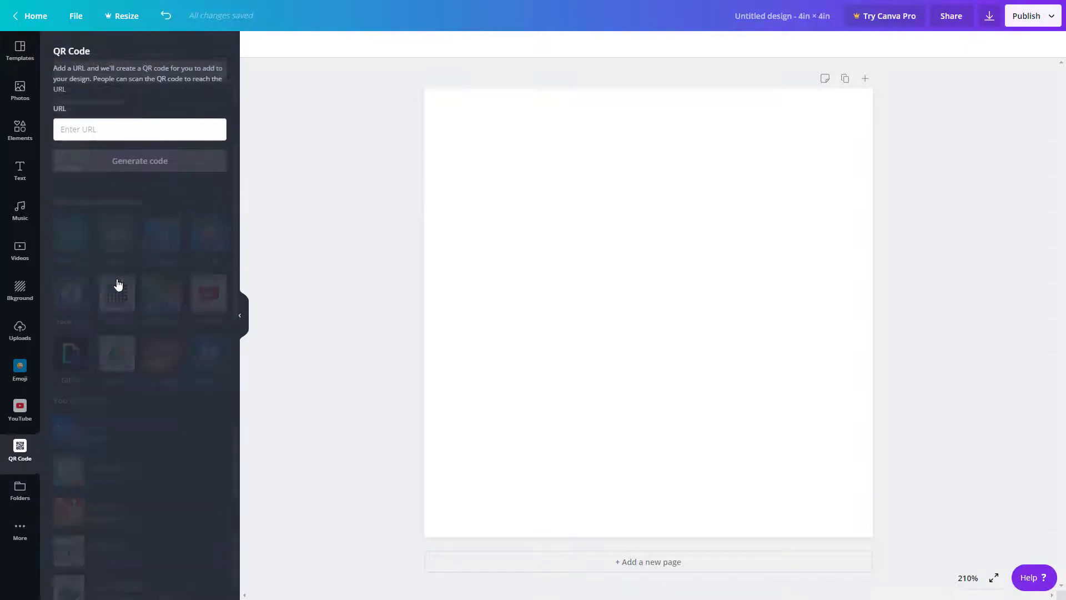
click(121, 131)
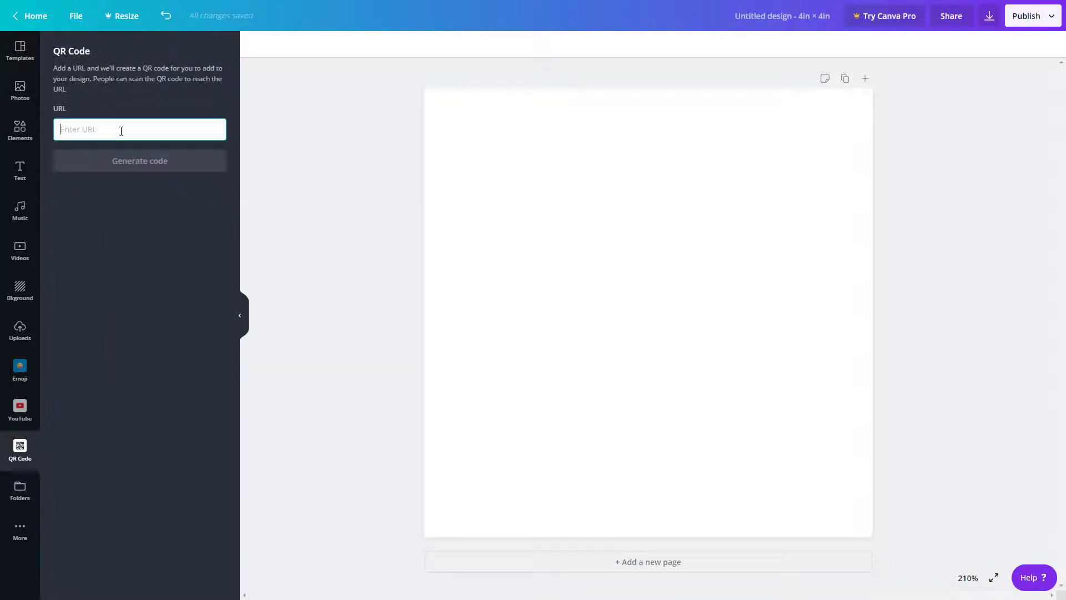
text(www.youtube)
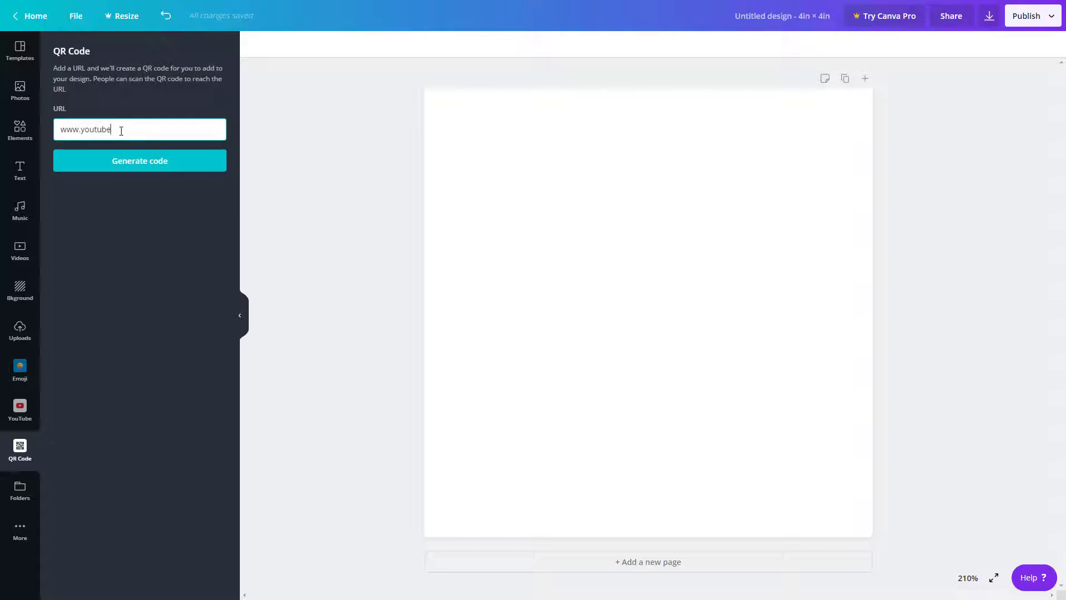
text(.com/tutortube)
click(143, 162)
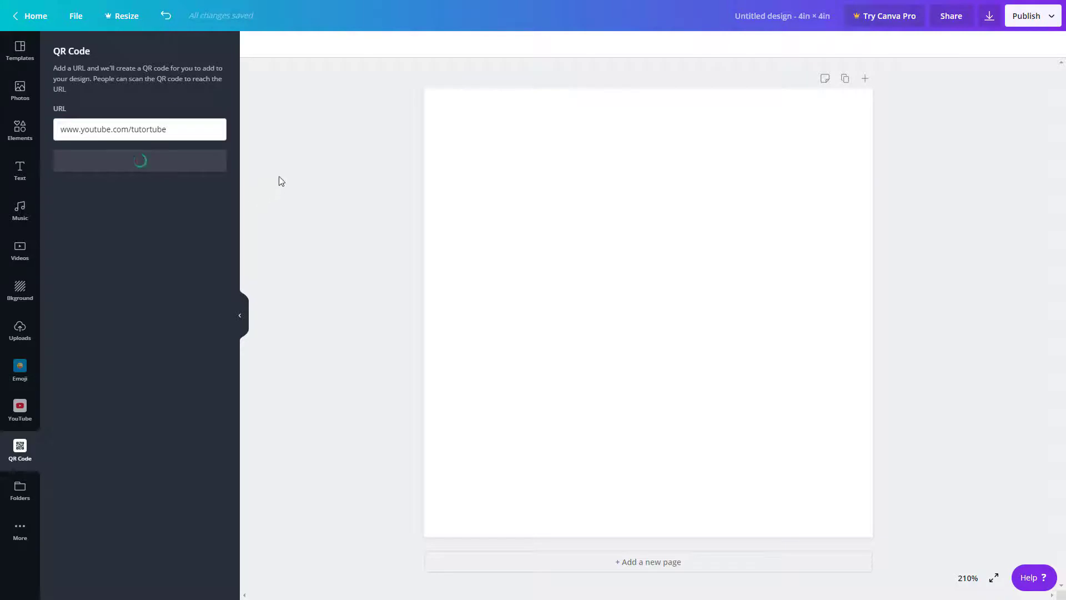
Move and enlarge the QR code toward the page centre, then delete it.
mouse_move(642, 273)
mouse_down()
mouse_move(648, 242)
mouse_move(566, 175)
mouse_up()
drag(664, 309, 838, 482)
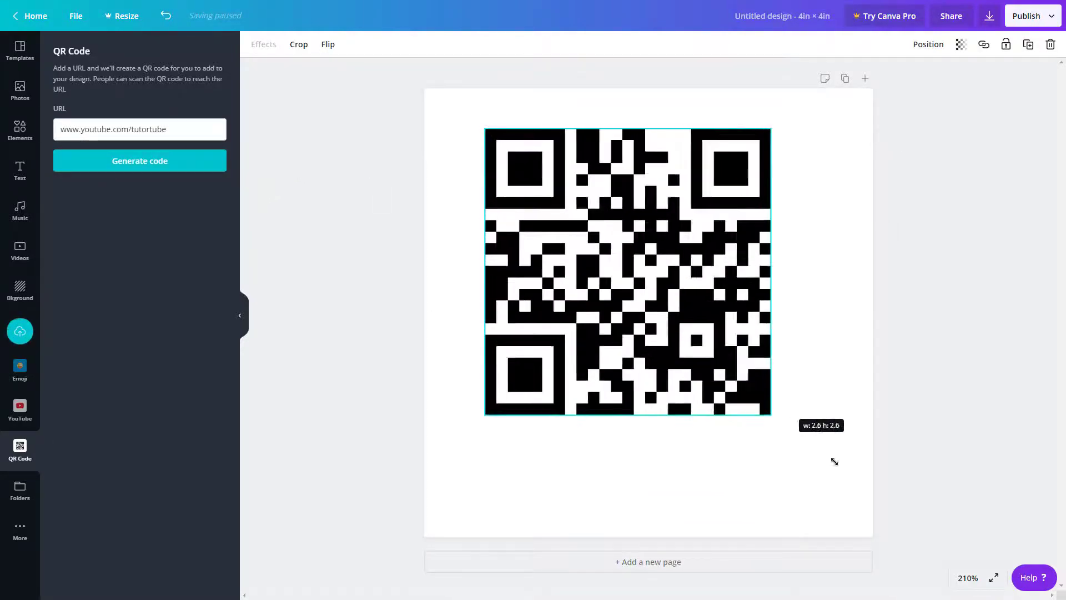
drag(778, 419, 764, 424)
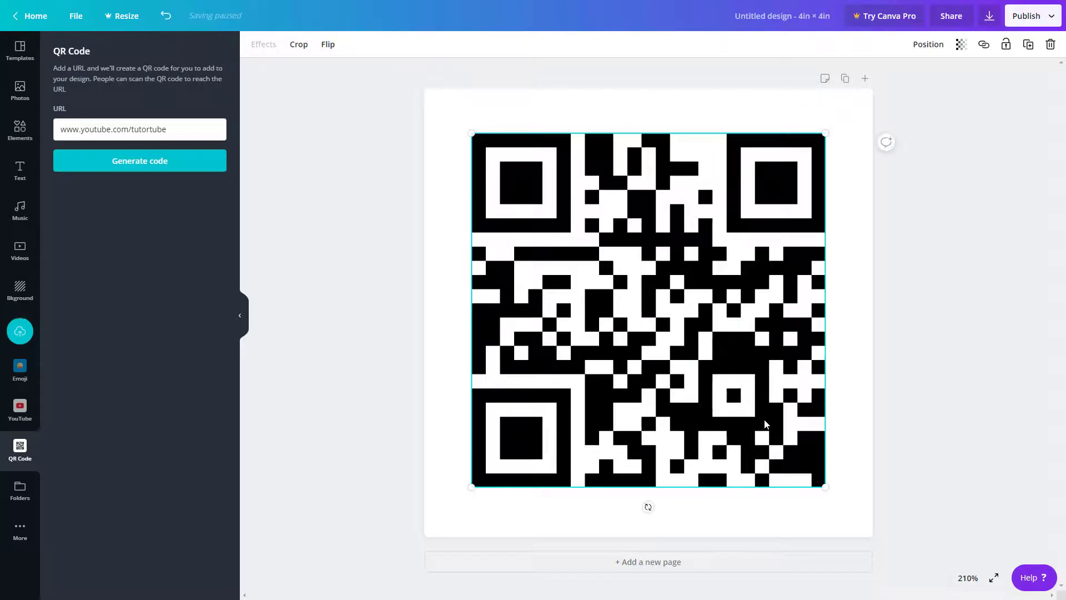
key(Delete)
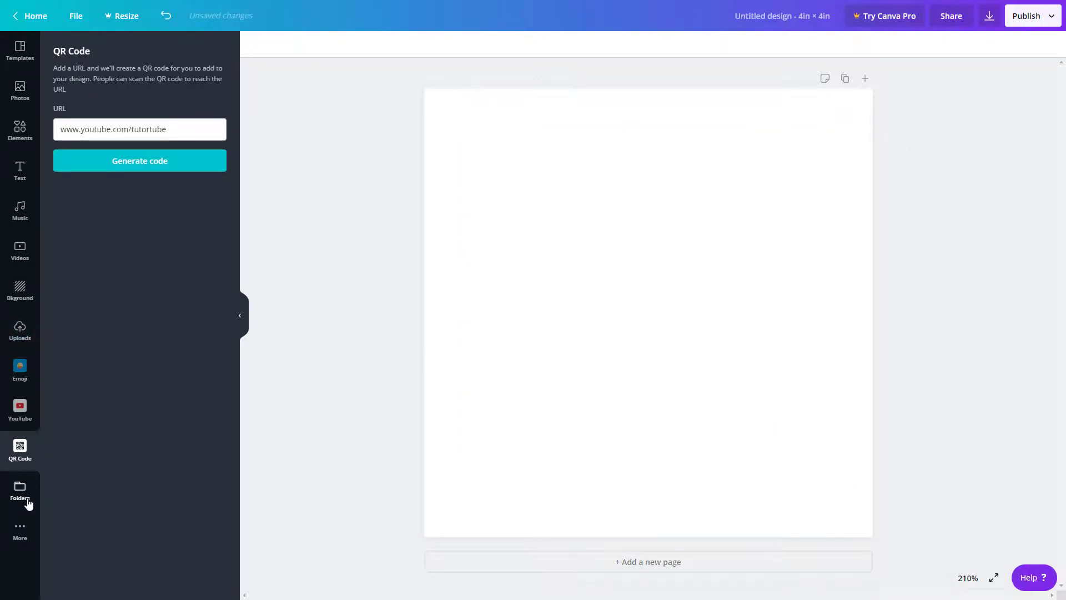
Add the Google Maps app and search it for 'sydney'.
click(22, 532)
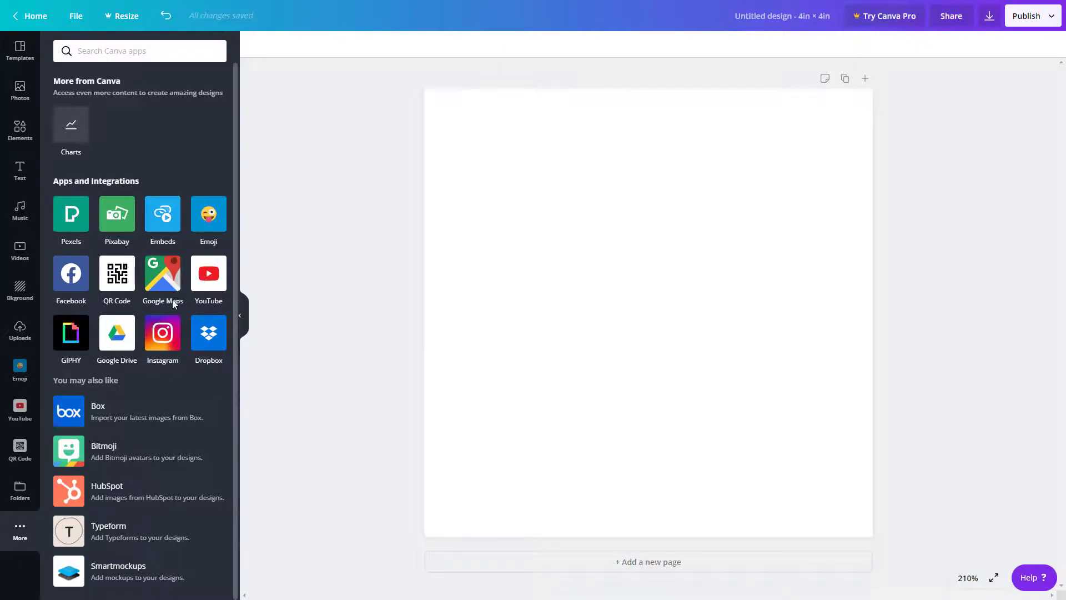
click(175, 284)
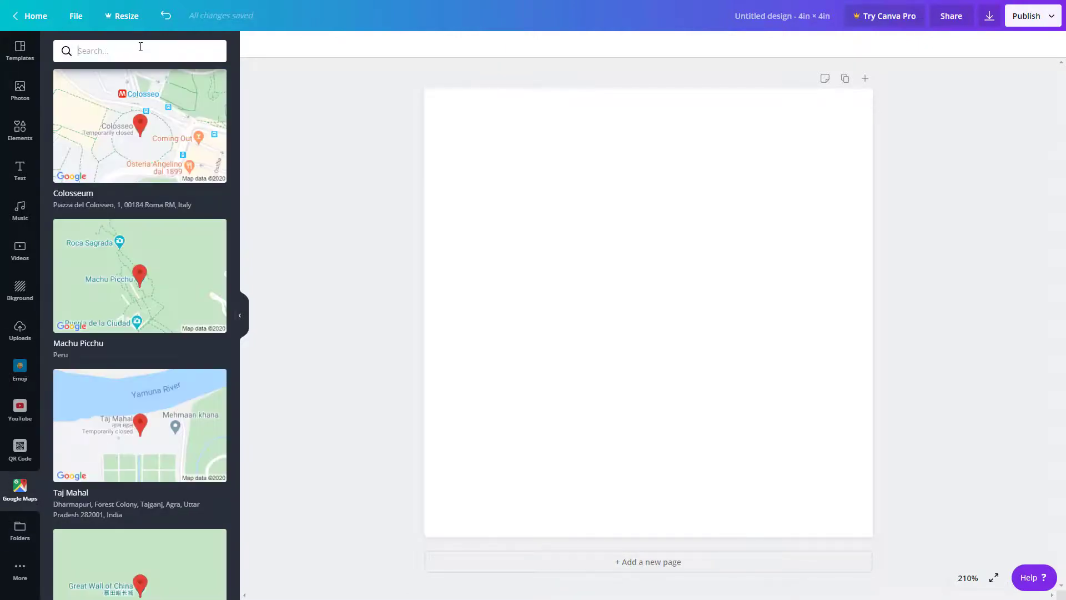
text(sydney)
key(Return)
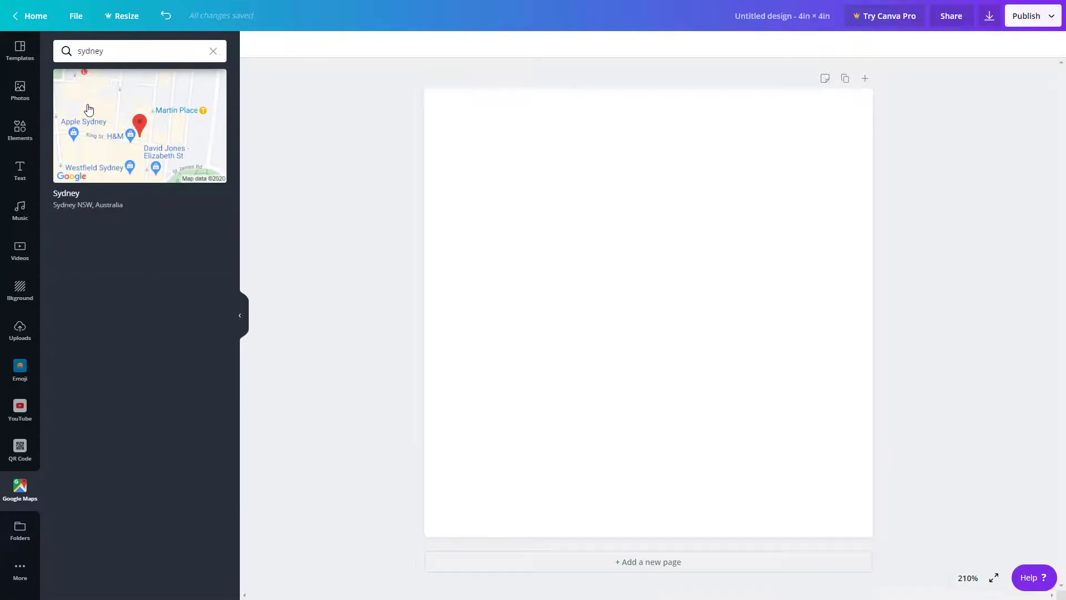
Place the Sydney map in the middle of the page and make it interactive.
drag(87, 117, 536, 231)
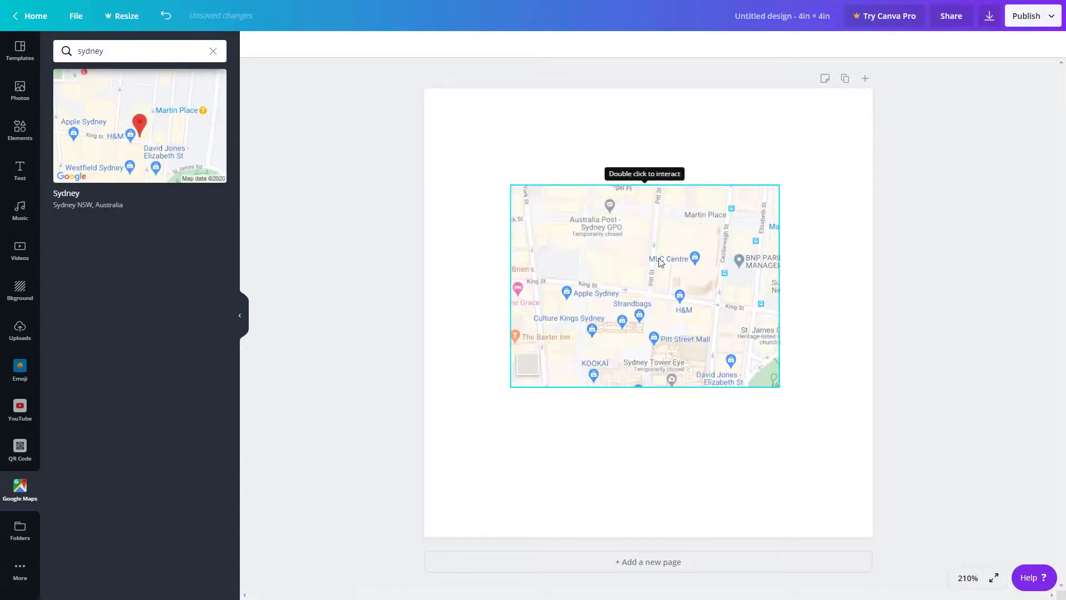
double_click(661, 262)
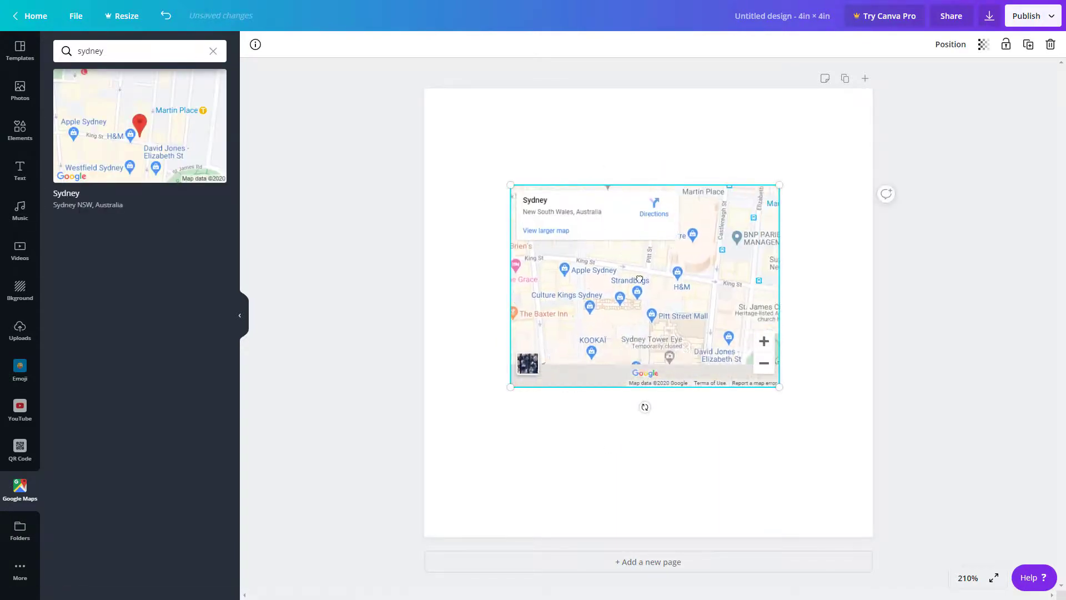
click(831, 424)
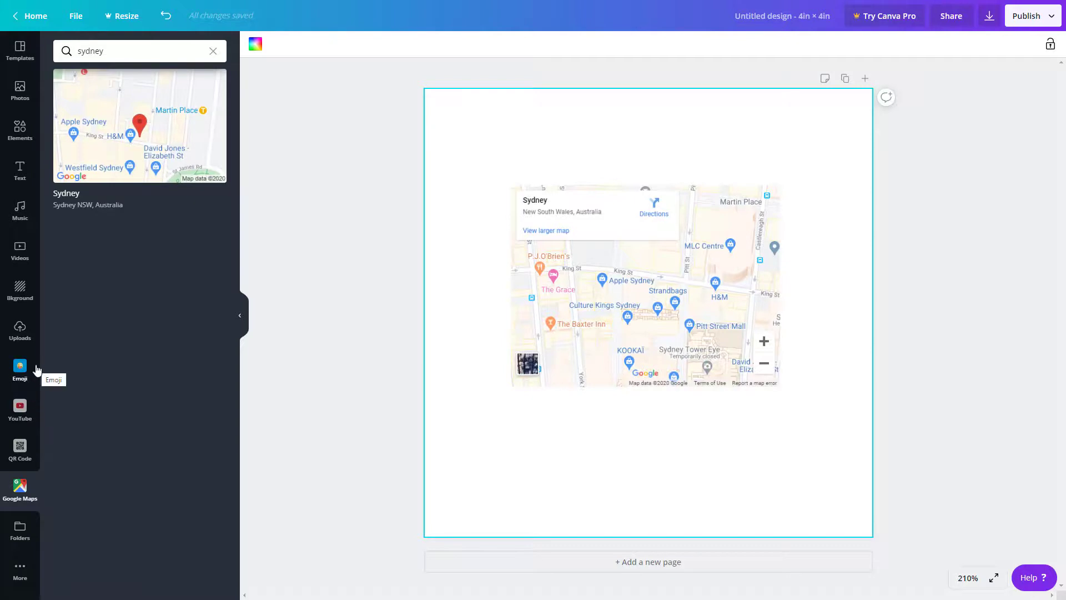
Browse the Emoji app, the video library and the extra apps collection.
click(35, 369)
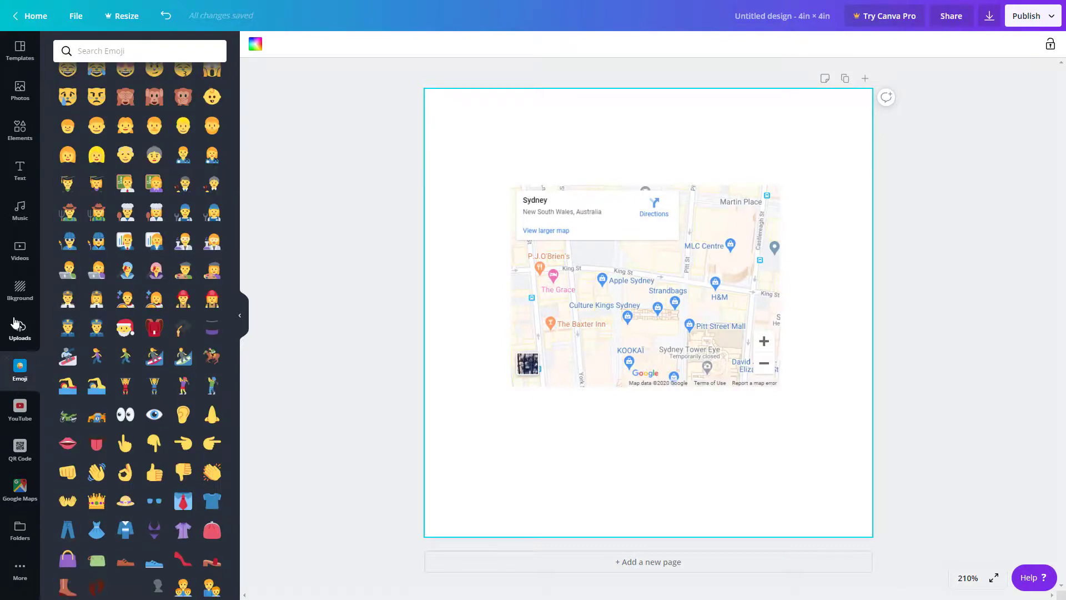
click(34, 254)
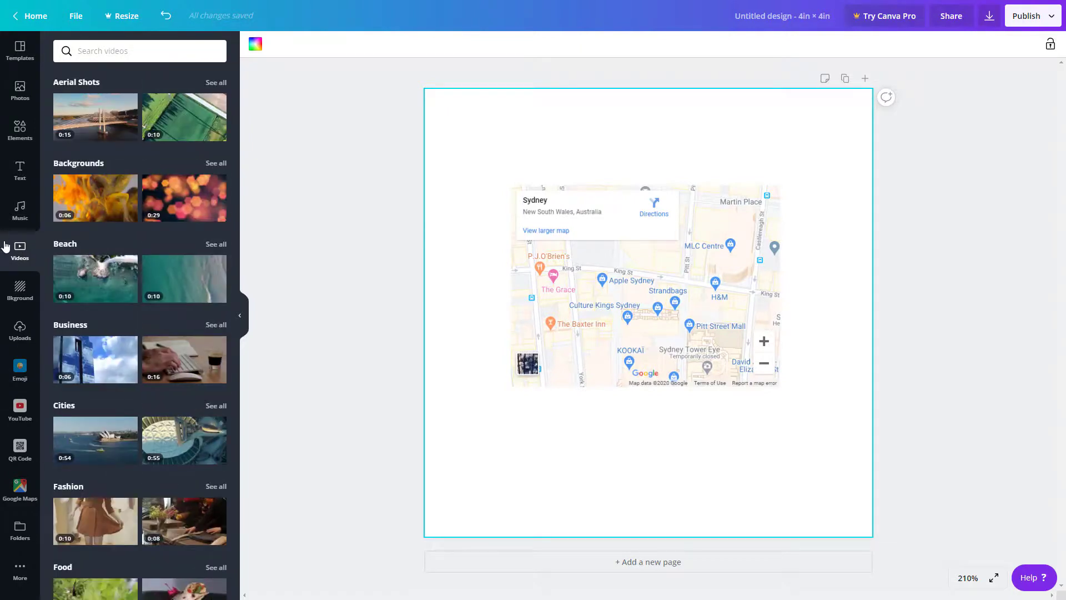
click(12, 576)
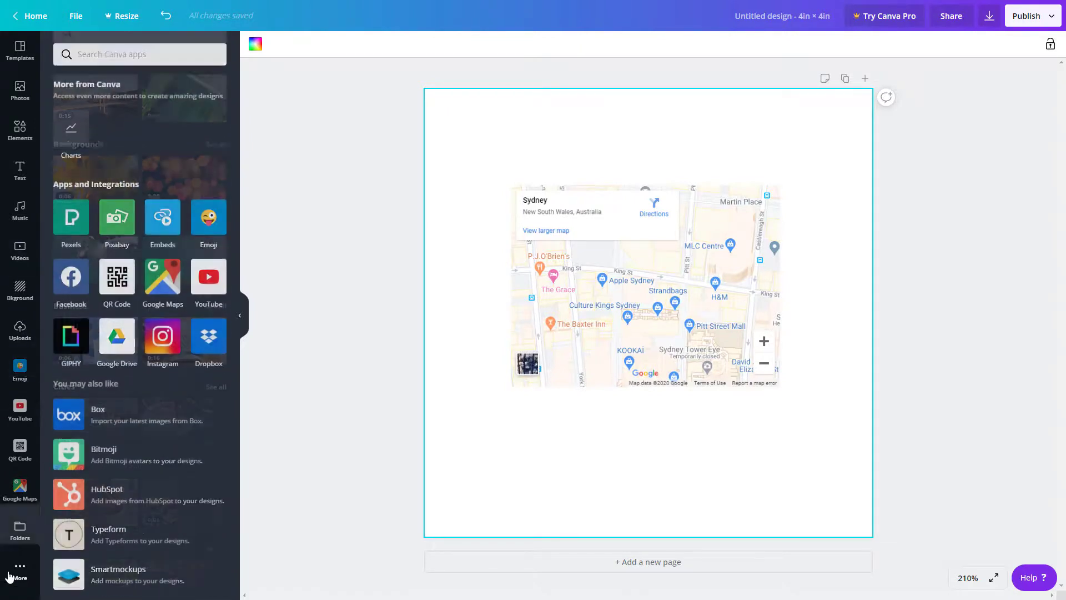
Remove the Emoji, YouTube, QR Code and Google Maps apps from the sidebar list.
click(7, 368)
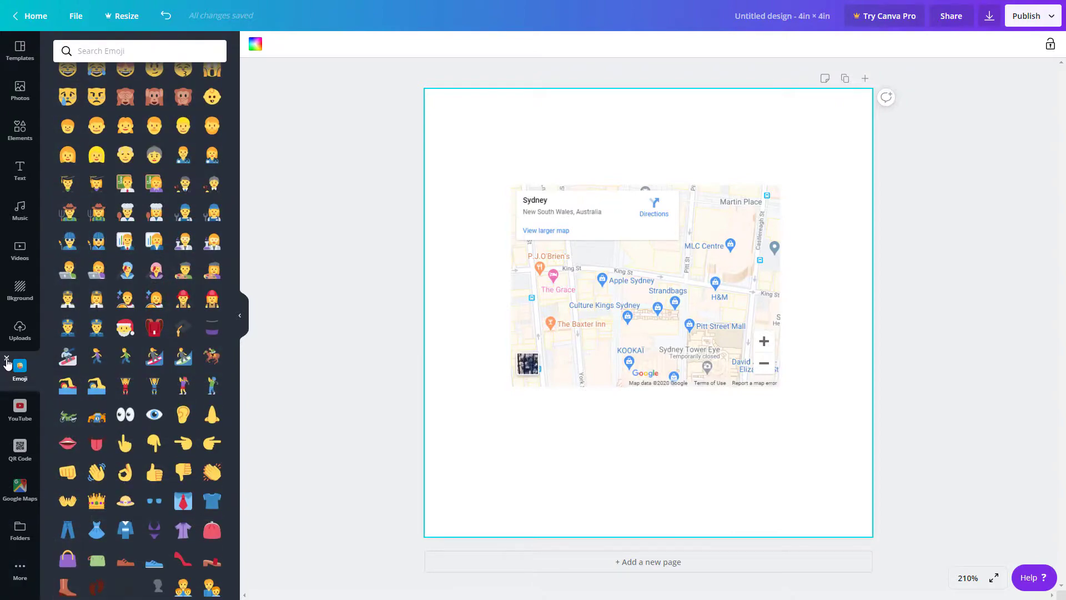
click(5, 360)
click(5, 361)
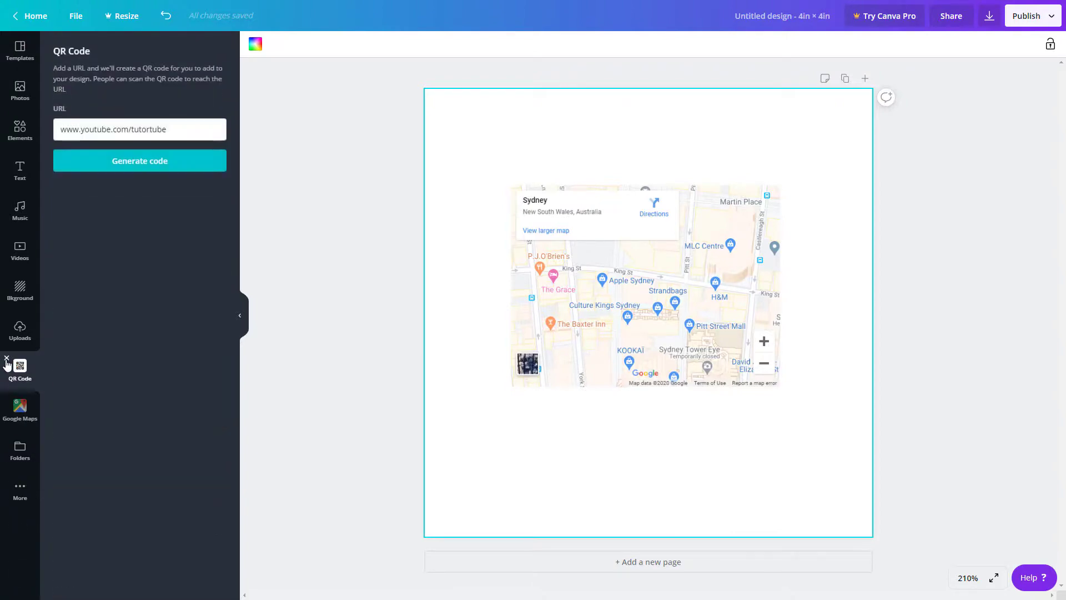
click(6, 361)
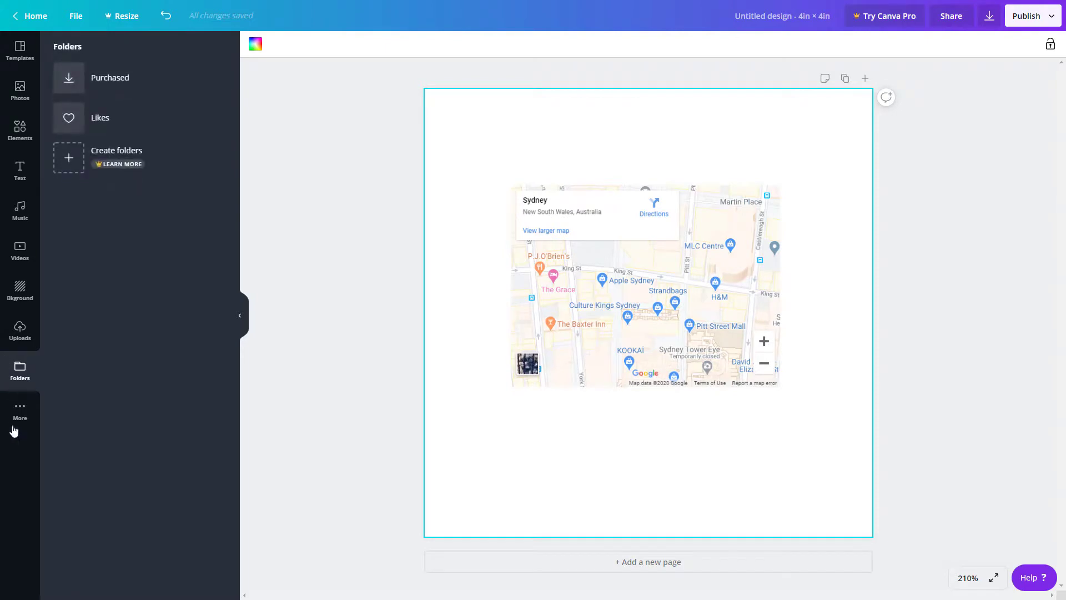